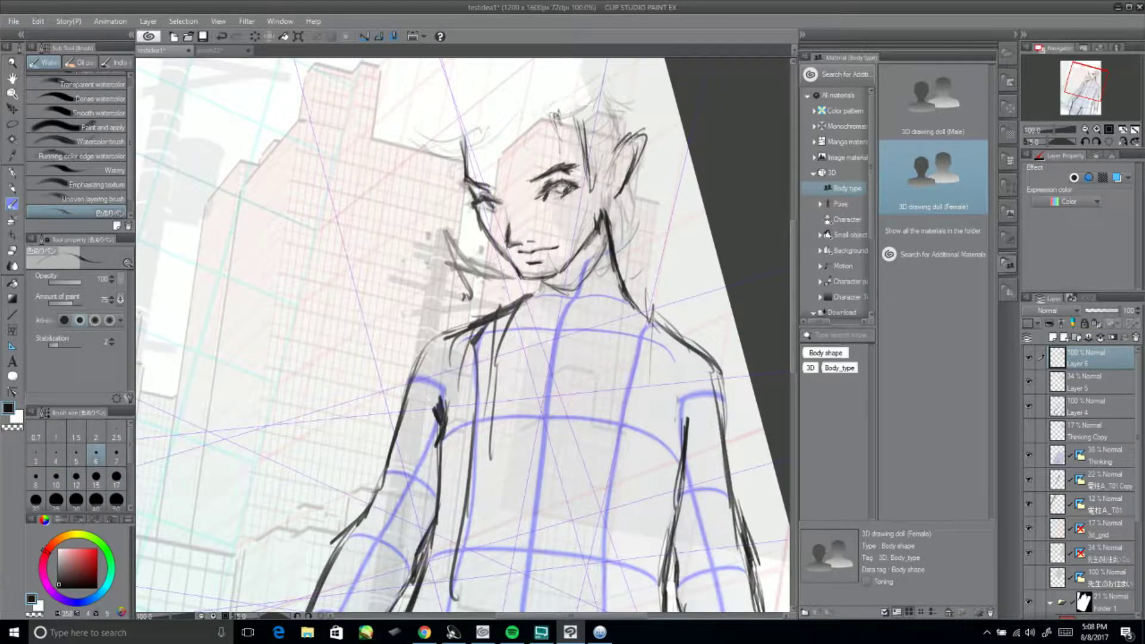
- Enlarge the pencil brush and sketch loose hair strokes above the character's face
click(116, 476)
drag(613, 108, 455, 156)
- Sketch hair strokes left of and around the face, undoing the failed upper-right strokes
drag(521, 109, 416, 215)
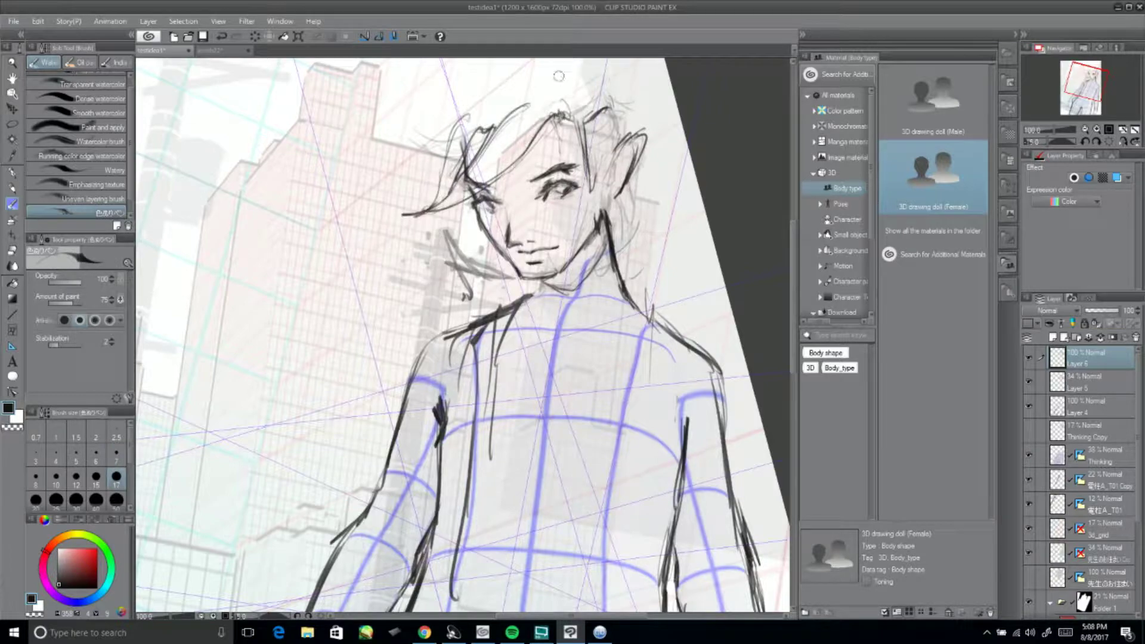
scroll(463, 334, up, 1)
drag(458, 206, 521, 265)
scroll(463, 334, up, 1)
drag(656, 120, 686, 172)
drag(704, 179, 757, 214)
drag(704, 113, 537, 232)
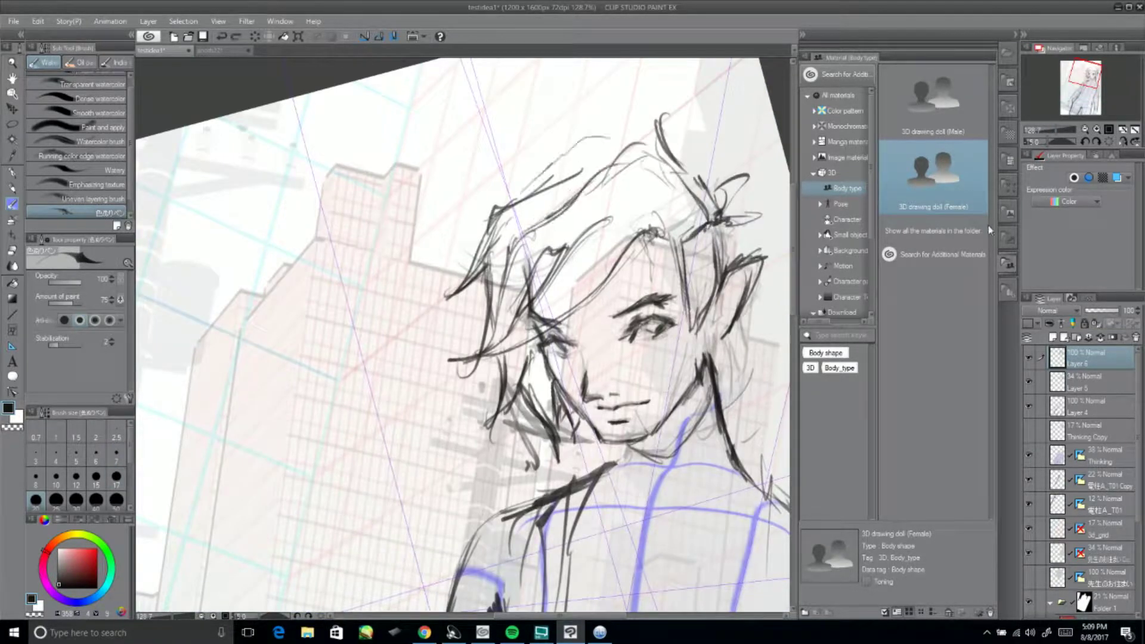
key(ctrl+z)
key(ctrl+z)
key(ctrl+z)
- Redraw spiky hair strands above and right of the head, including a tall top spike
drag(506, 152, 578, 158)
drag(495, 190, 441, 268)
drag(647, 208, 691, 232)
drag(721, 215, 763, 209)
drag(667, 179, 763, 208)
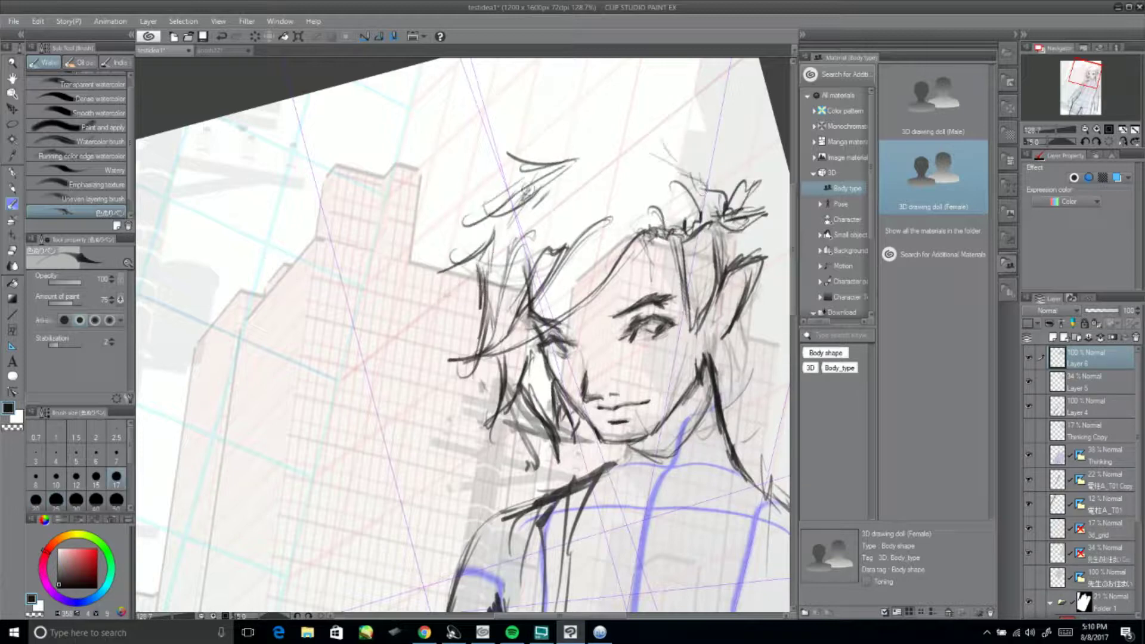
drag(578, 158, 460, 223)
drag(599, 92, 587, 134)
drag(621, 140, 728, 178)
drag(686, 137, 703, 221)
- Redo darker hair down the left of the face and nudge the 3D camera up slightly
key(ctrl+z)
drag(537, 200, 456, 286)
drag(537, 235, 447, 296)
drag(507, 280, 465, 367)
mouse_move(530, 334)
mouse_down()
mouse_move(498, 418)
mouse_move(528, 492)
mouse_up()
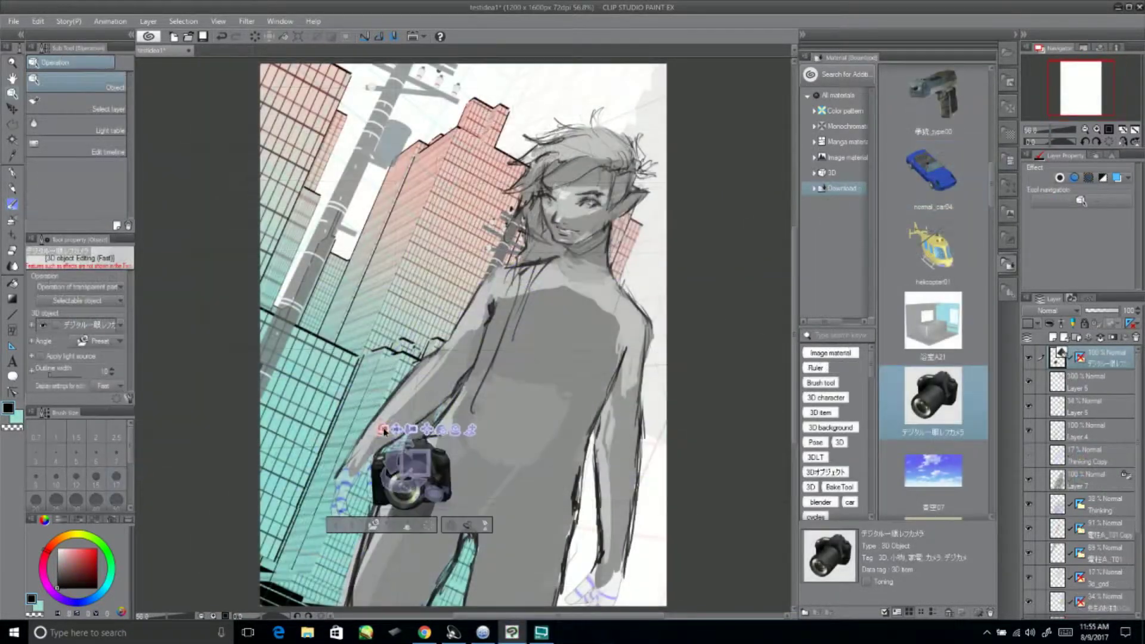
drag(385, 432, 385, 422)
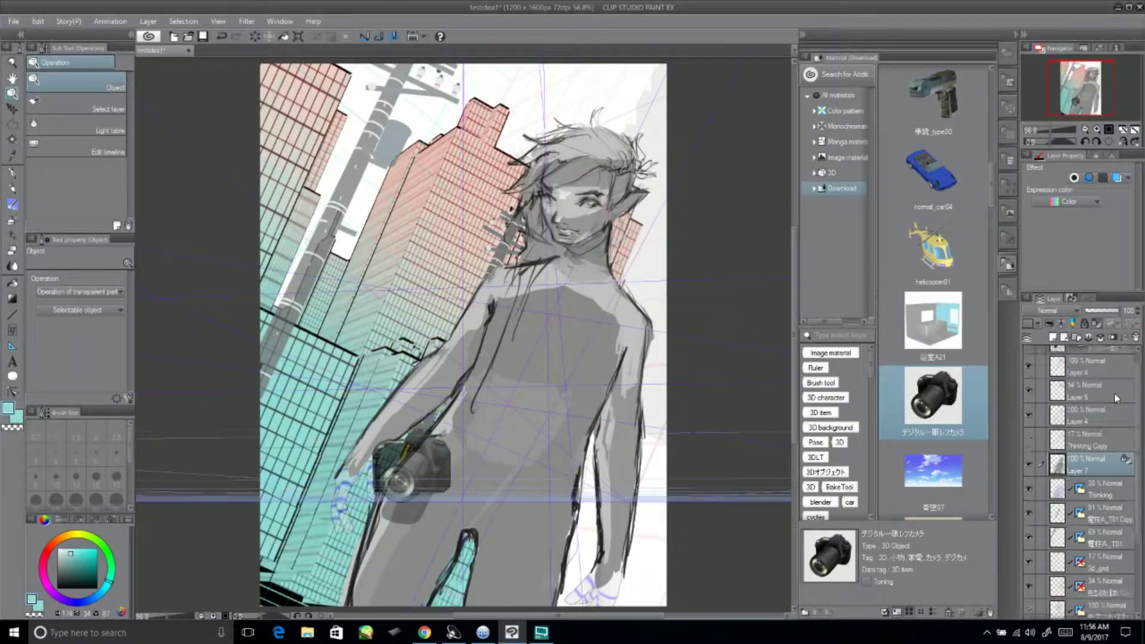
- Zoom in on the torso, make Layer 7 active, and undo the last change
scroll(1127, 448, down, 5)
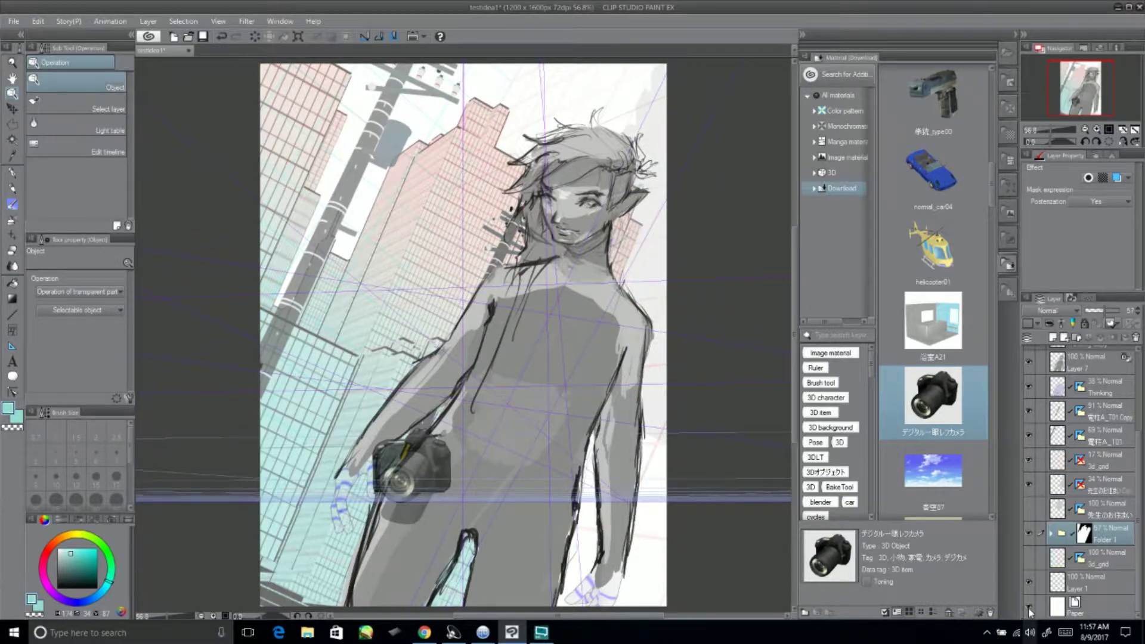
key(ctrl+plus)
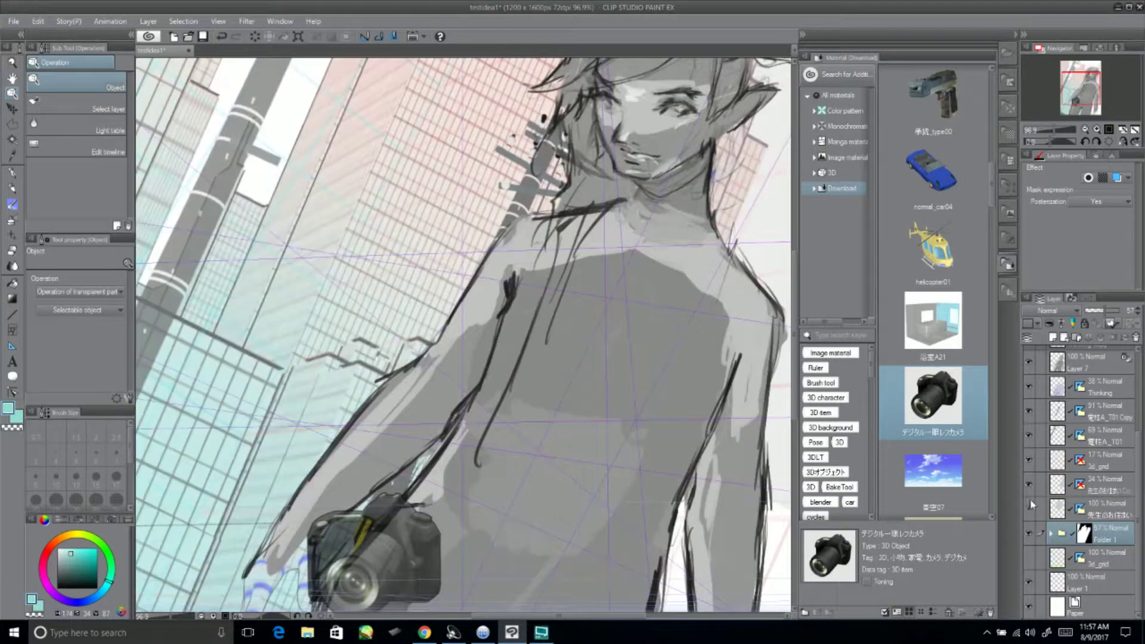
scroll(1067, 453, up, 3)
click(1091, 455)
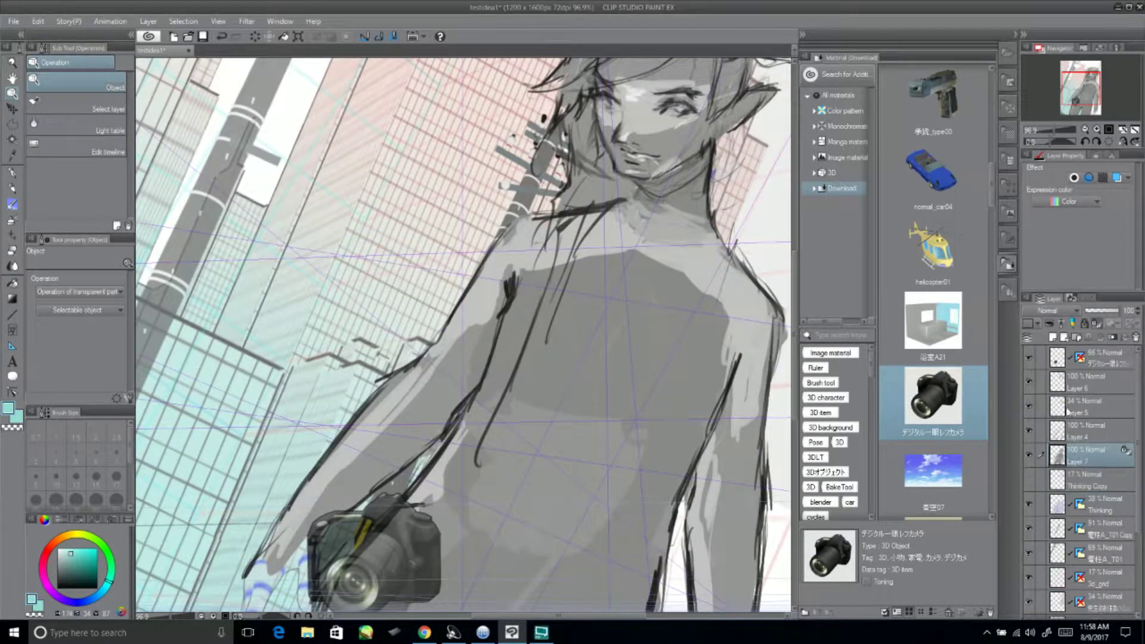
key(ctrl+z)
key(ctrl+z)
key(ctrl+z)
key(ctrl+z)
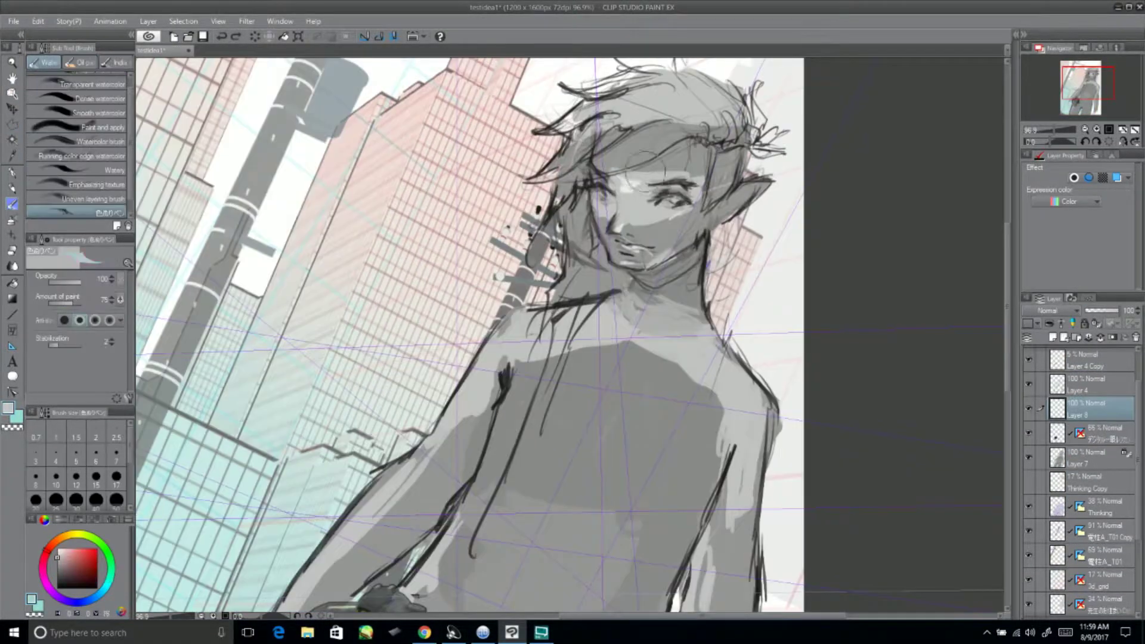
- Paint pink and brownish skin tones across the face and neck
drag(603, 179, 686, 197)
drag(597, 203, 709, 227)
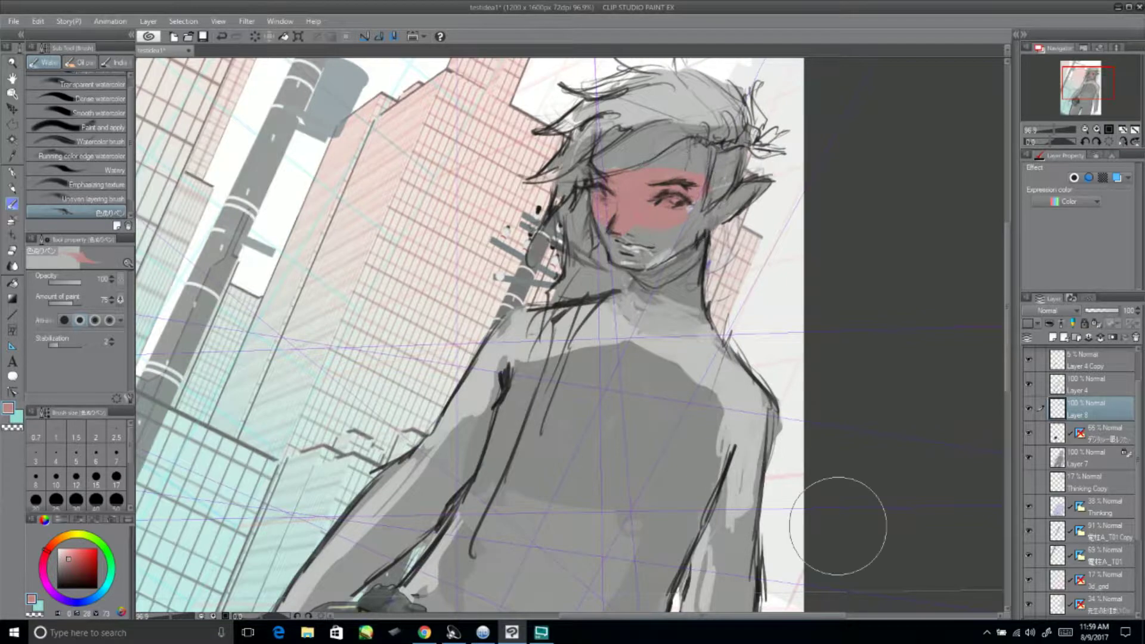
click(67, 564)
drag(608, 214, 709, 256)
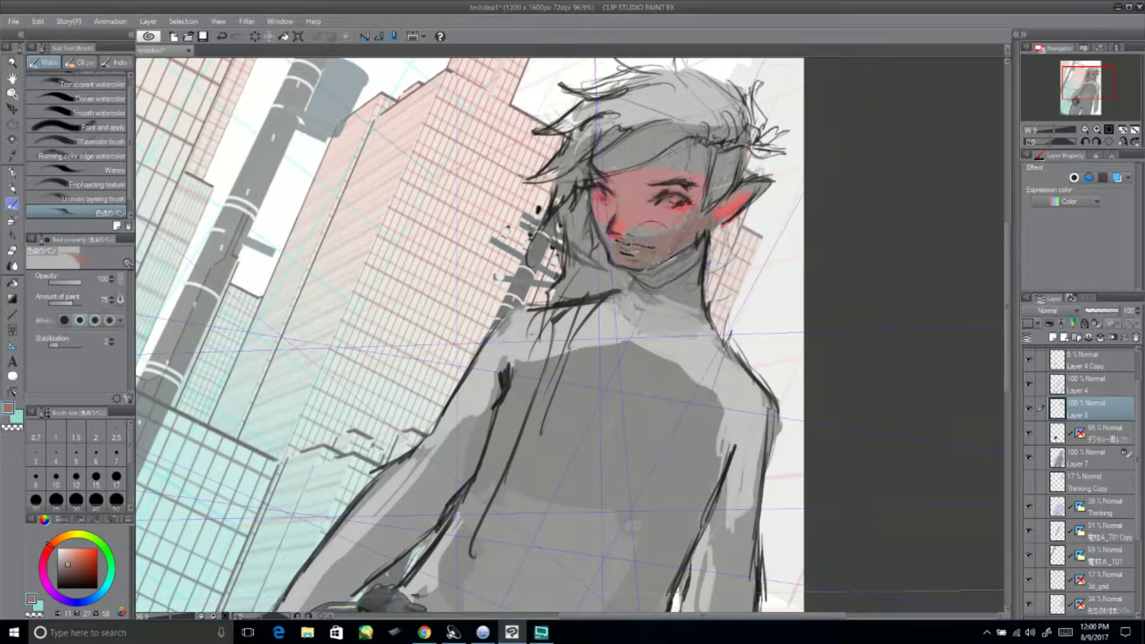
drag(632, 143, 713, 173)
drag(626, 215, 733, 311)
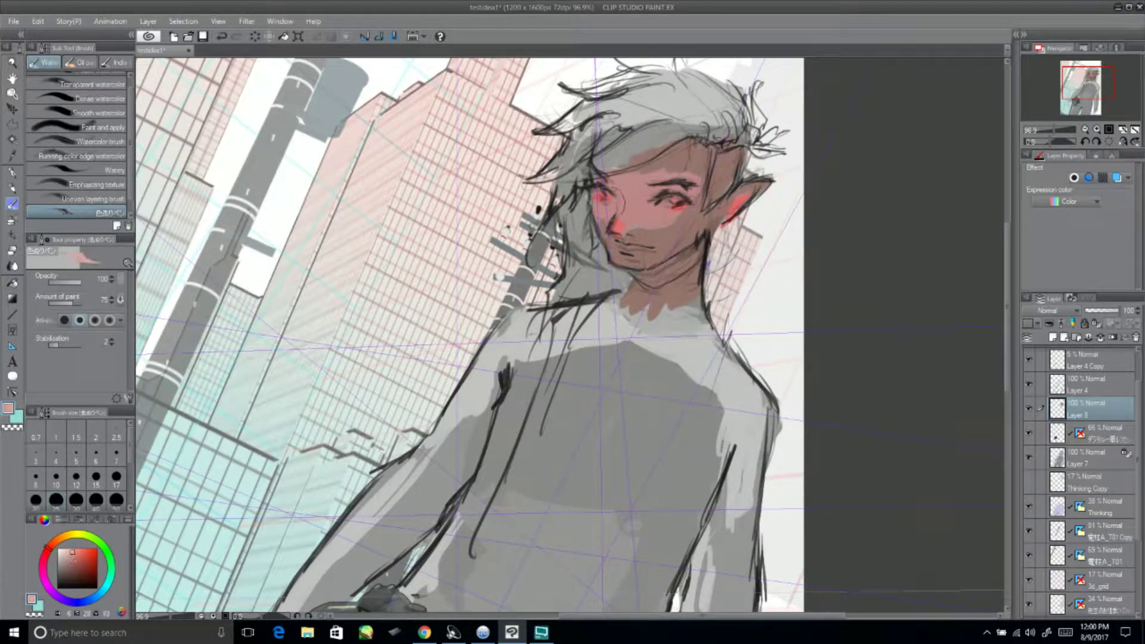
scroll(417, 358, down, 2)
- Paint a darker red skin shade over the ear, neck and collarbone
click(74, 563)
drag(608, 239, 572, 364)
drag(501, 334, 489, 388)
mouse_move(411, 373)
mouse_down()
mouse_move(566, 381)
mouse_move(581, 420)
mouse_up()
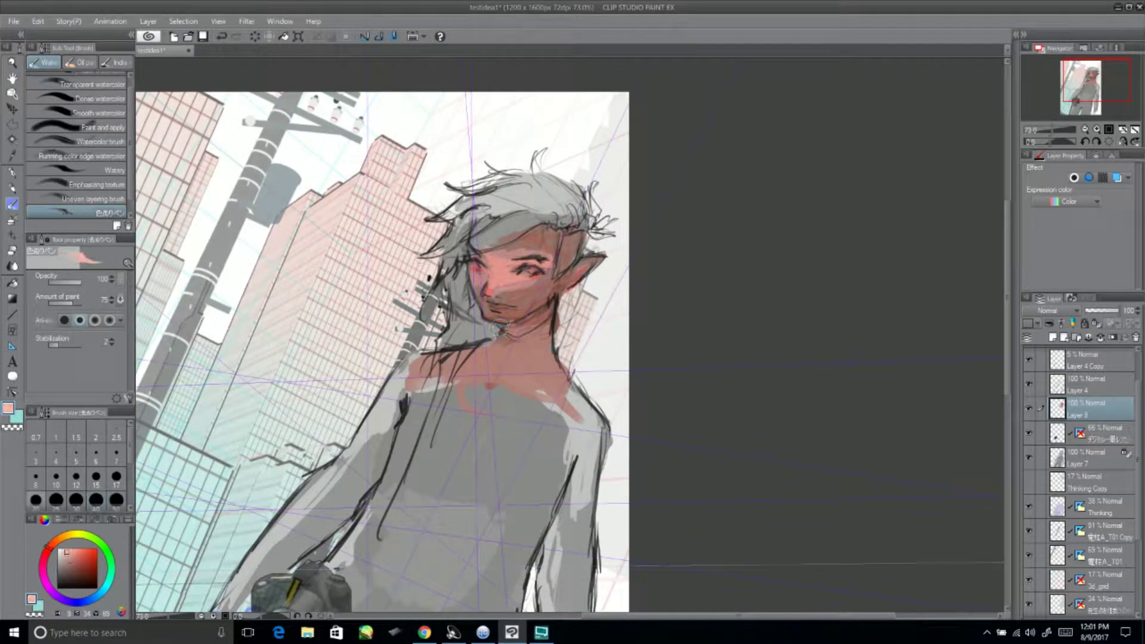
mouse_move(527, 376)
mouse_down()
mouse_move(477, 364)
mouse_move(538, 361)
mouse_move(508, 353)
mouse_up()
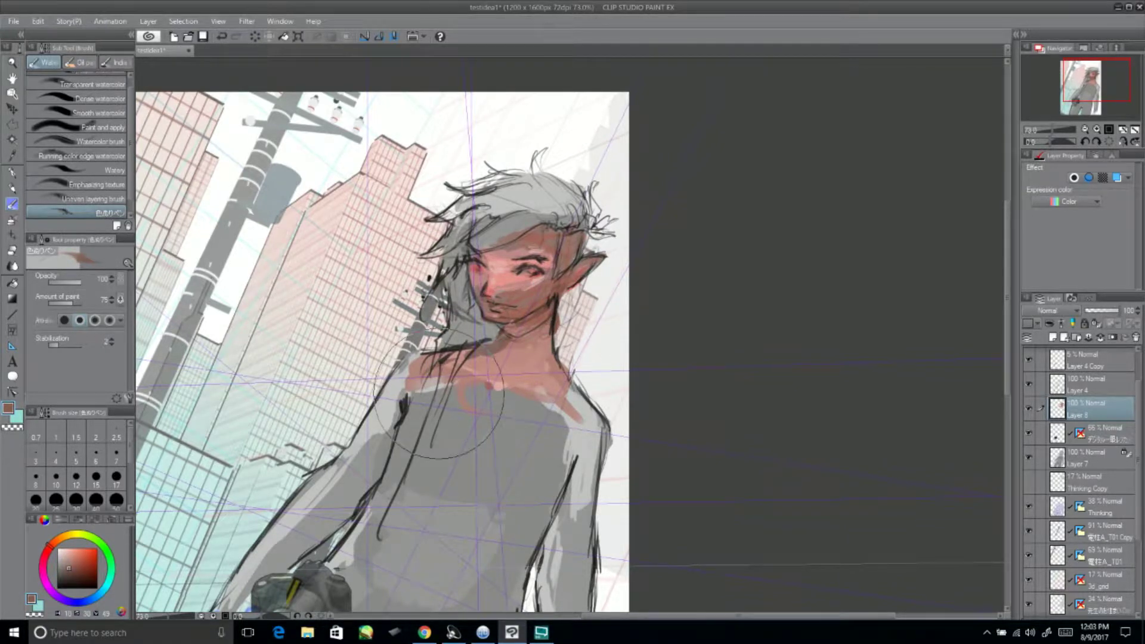
- Block in blue and blue-purple across the left side and top of the hair
click(64, 603)
drag(495, 214, 453, 370)
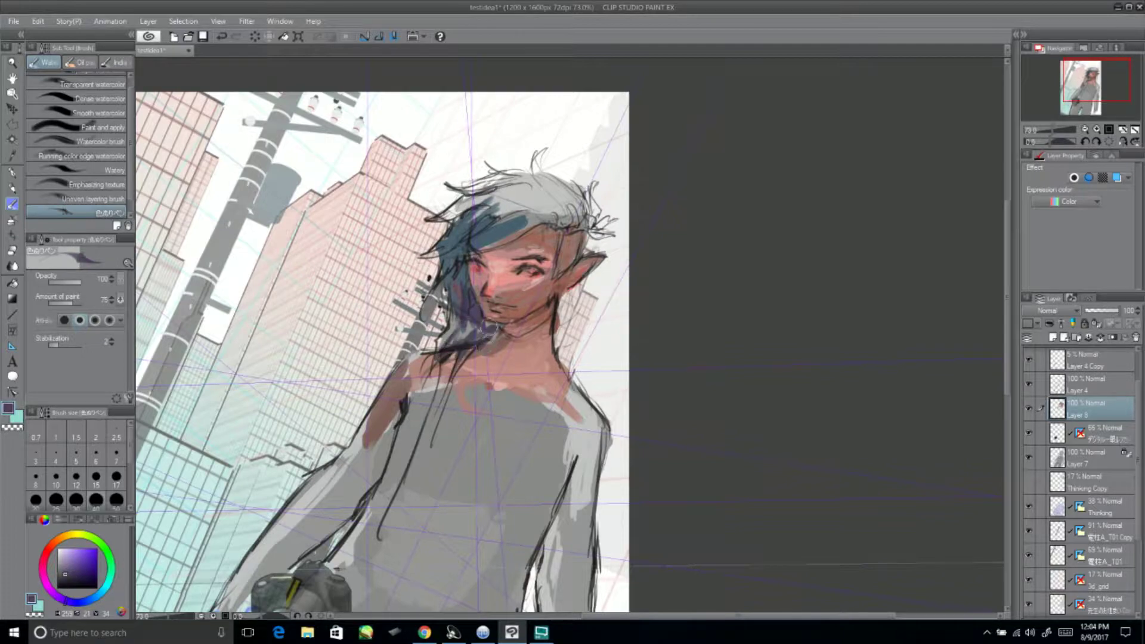
drag(536, 179, 579, 208)
drag(477, 203, 528, 224)
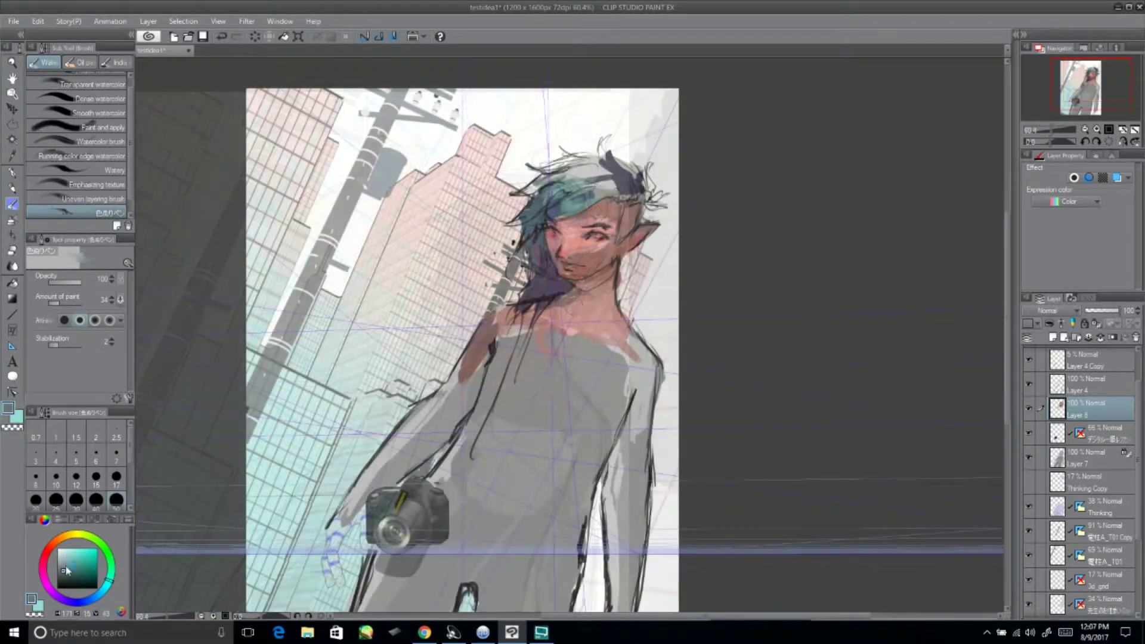
- Paint dark grey over the hoodie body, right sleeve and diagonal chest folds
mouse_move(477, 334)
mouse_down()
mouse_move(626, 370)
mouse_move(510, 528)
mouse_move(429, 572)
mouse_up()
drag(430, 572, 442, 477)
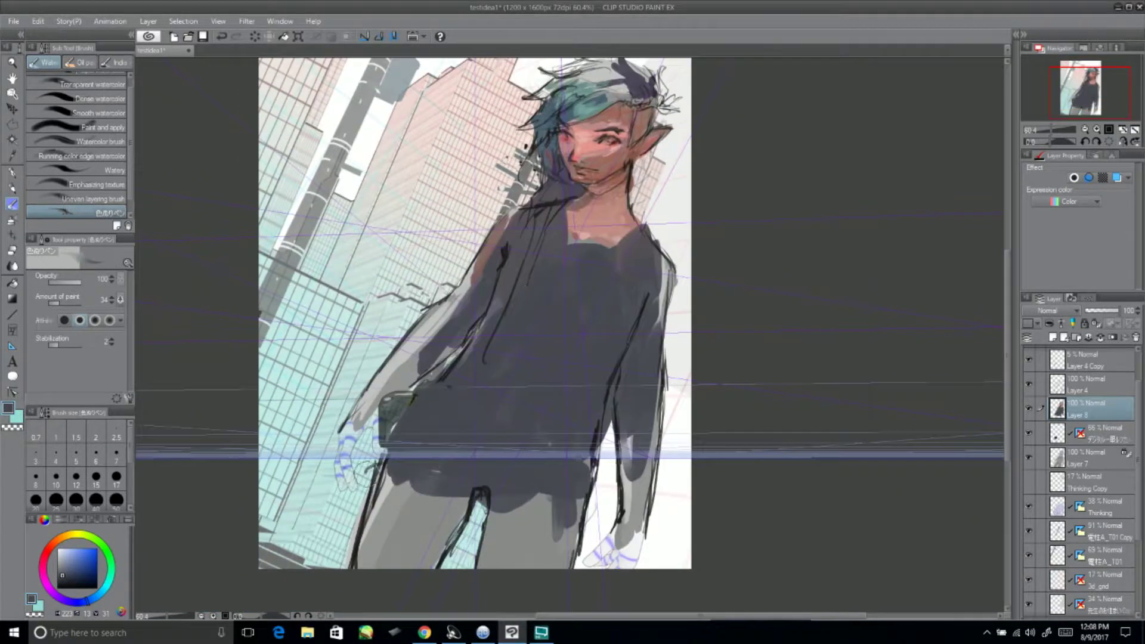
drag(656, 263, 665, 334)
drag(489, 292, 489, 343)
drag(587, 453, 582, 501)
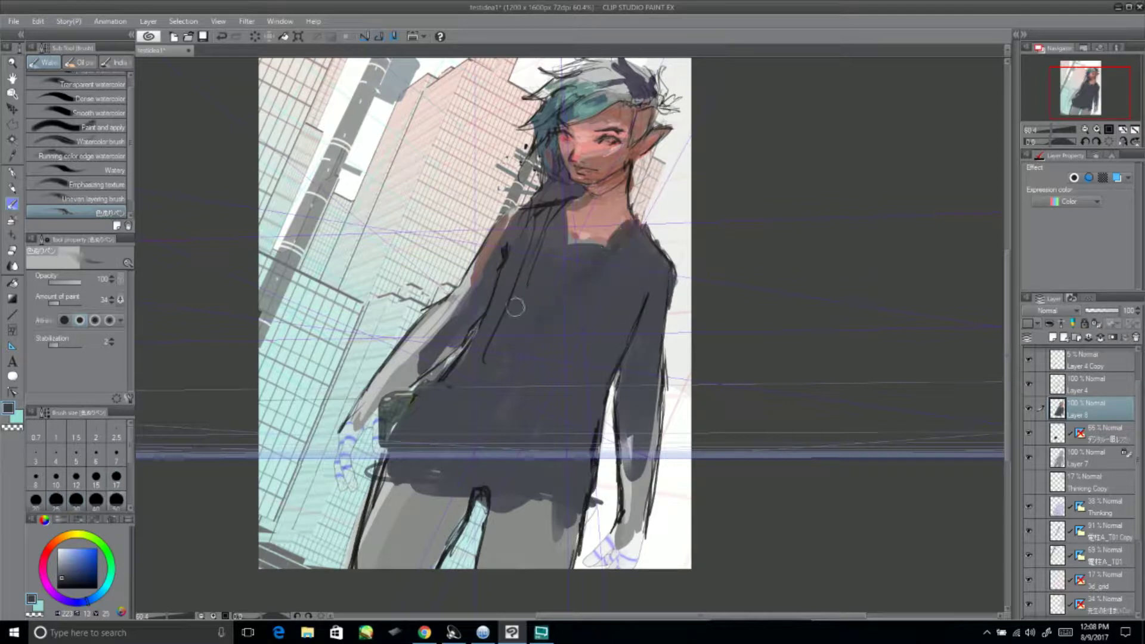
drag(516, 307, 537, 208)
drag(667, 208, 642, 227)
drag(537, 215, 442, 382)
drag(650, 203, 483, 351)
- Blend dark grey over the chest, lower torso and hips, rotating the canvas as needed
drag(513, 280, 453, 387)
drag(500, 256, 417, 369)
mouse_move(572, 203)
mouse_down()
mouse_move(465, 316)
mouse_move(542, 259)
mouse_up()
drag(447, 405, 513, 439)
drag(418, 417, 573, 429)
drag(584, 346, 406, 471)
mouse_move(560, 382)
mouse_down()
mouse_move(430, 477)
mouse_move(405, 479)
mouse_move(477, 465)
mouse_move(579, 518)
mouse_up()
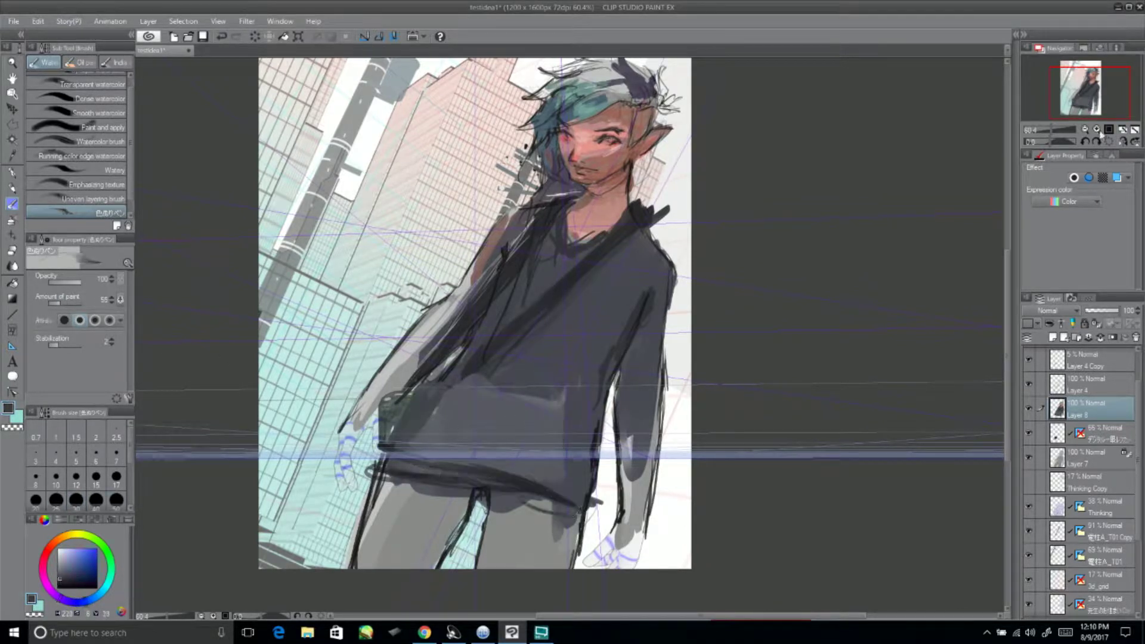
drag(596, 298, 537, 477)
mouse_move(411, 370)
mouse_down()
mouse_move(531, 399)
mouse_move(470, 373)
mouse_up()
mouse_move(628, 380)
mouse_down()
mouse_move(453, 435)
mouse_move(560, 429)
mouse_up()
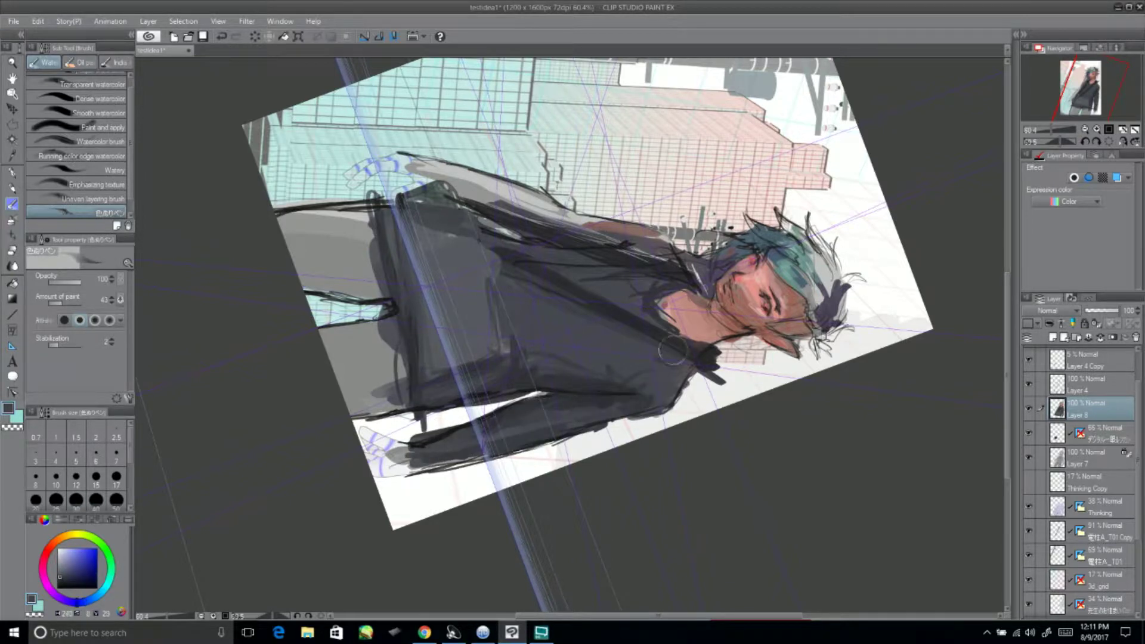
- Reset the canvas upright and sample skin, near-black and blue-grey shading colours
key(ctrl+at)
mouse_move(388, 381)
mouse_down()
mouse_move(456, 429)
mouse_move(424, 434)
mouse_up()
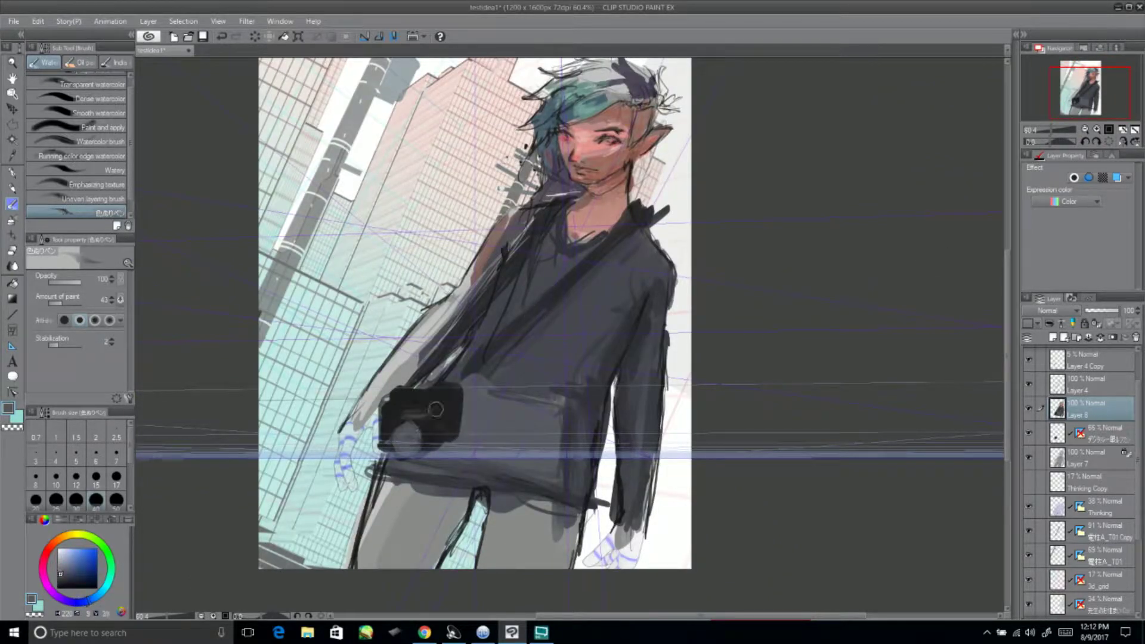
alt+click(382, 414)
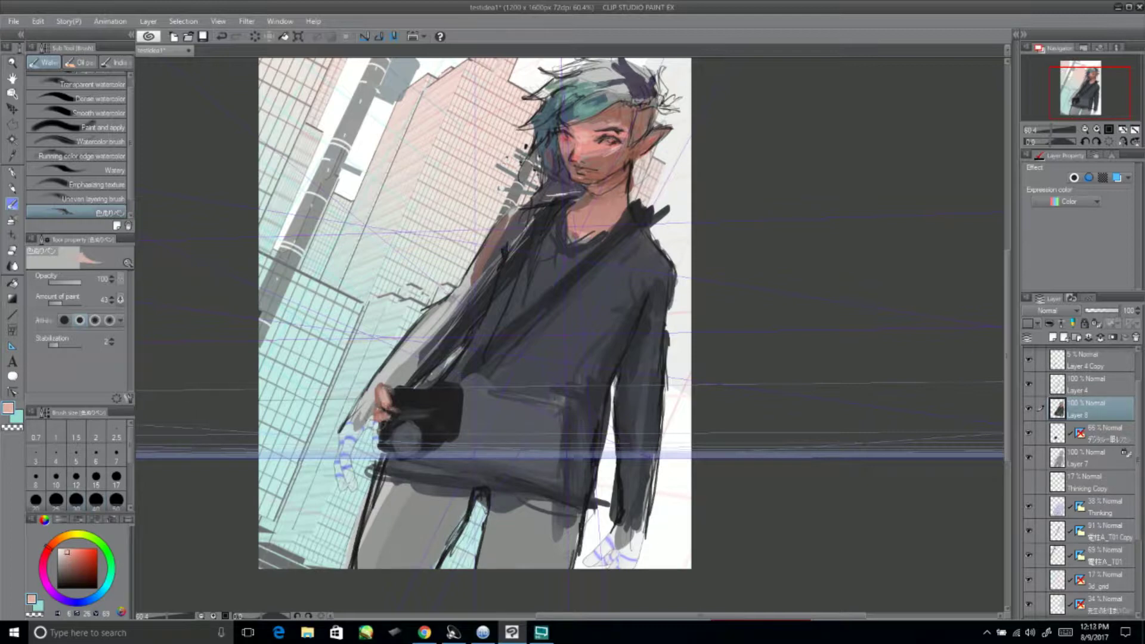
alt+click(391, 417)
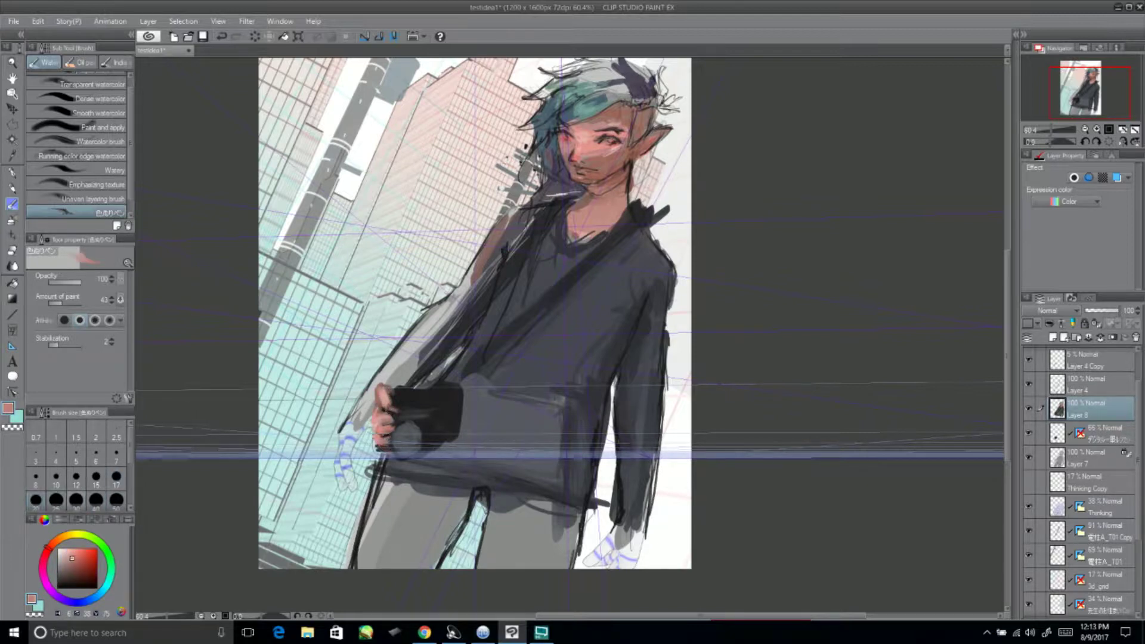
alt+click(403, 441)
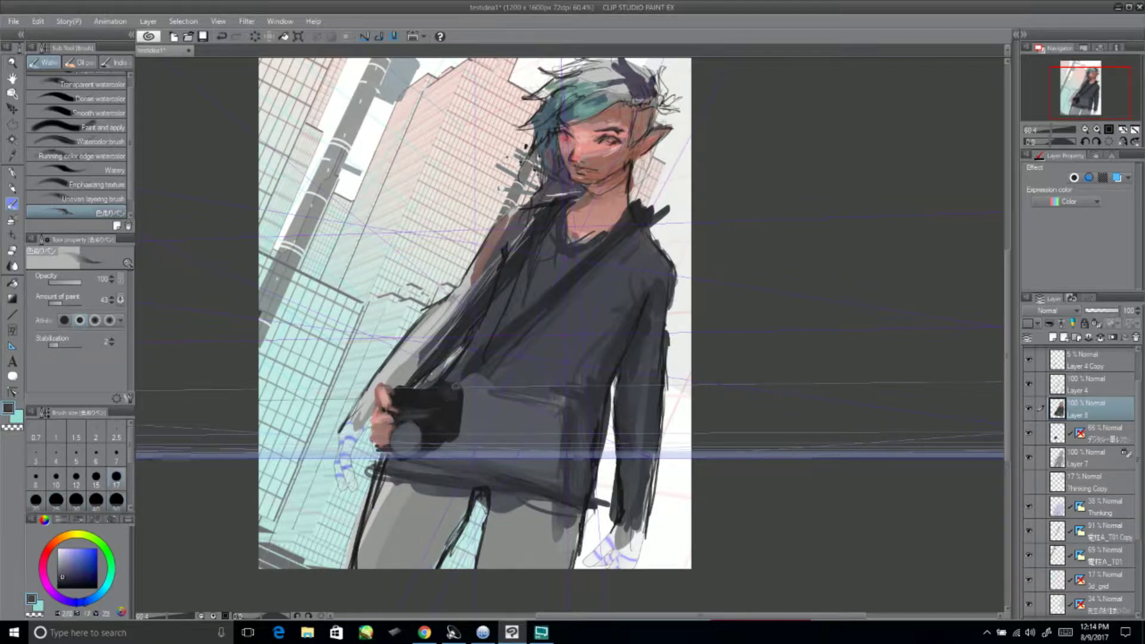
alt+click(381, 411)
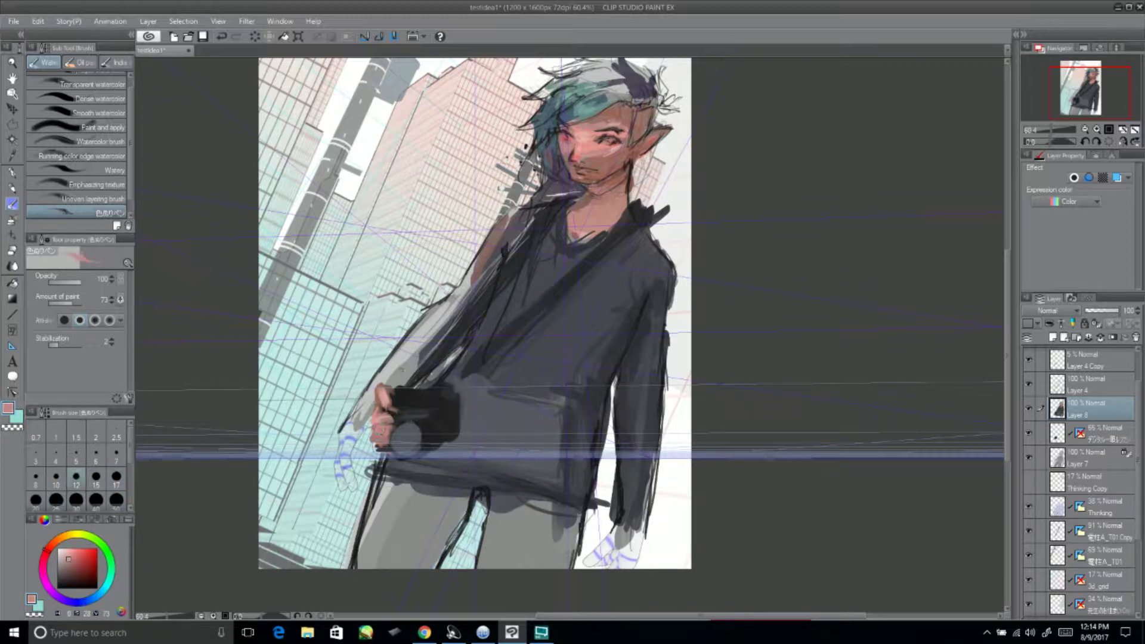
alt+click(381, 427)
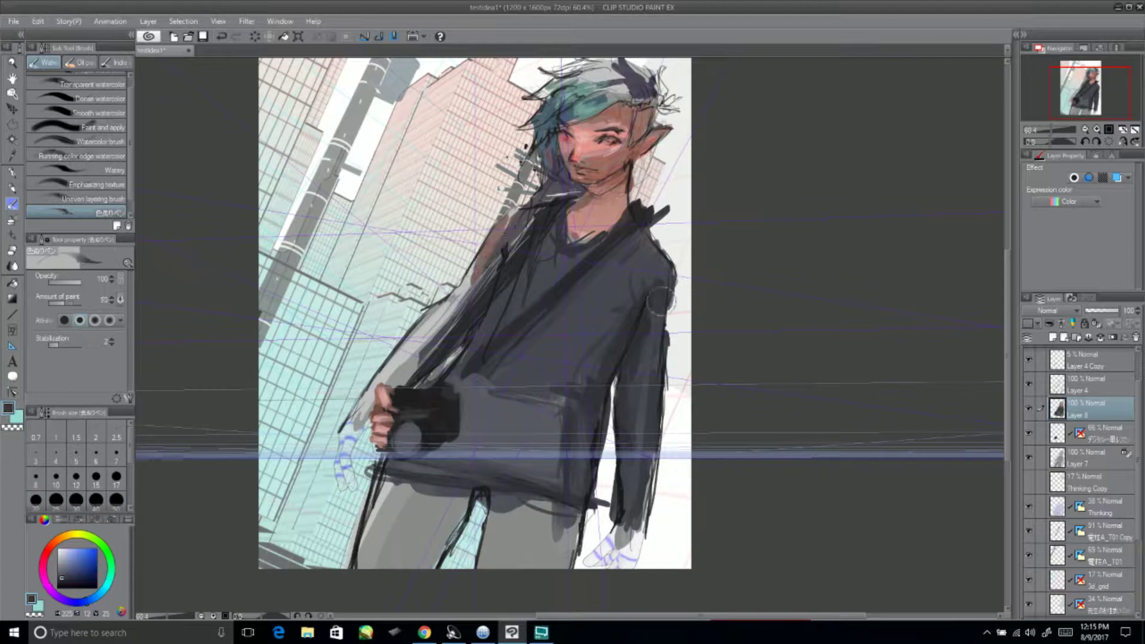
- Shade the left sleeve in darker blue-grey, then pick a light teal and re-center the figure
drag(498, 242, 408, 358)
drag(459, 316, 390, 397)
drag(477, 262, 390, 382)
alt+click(453, 334)
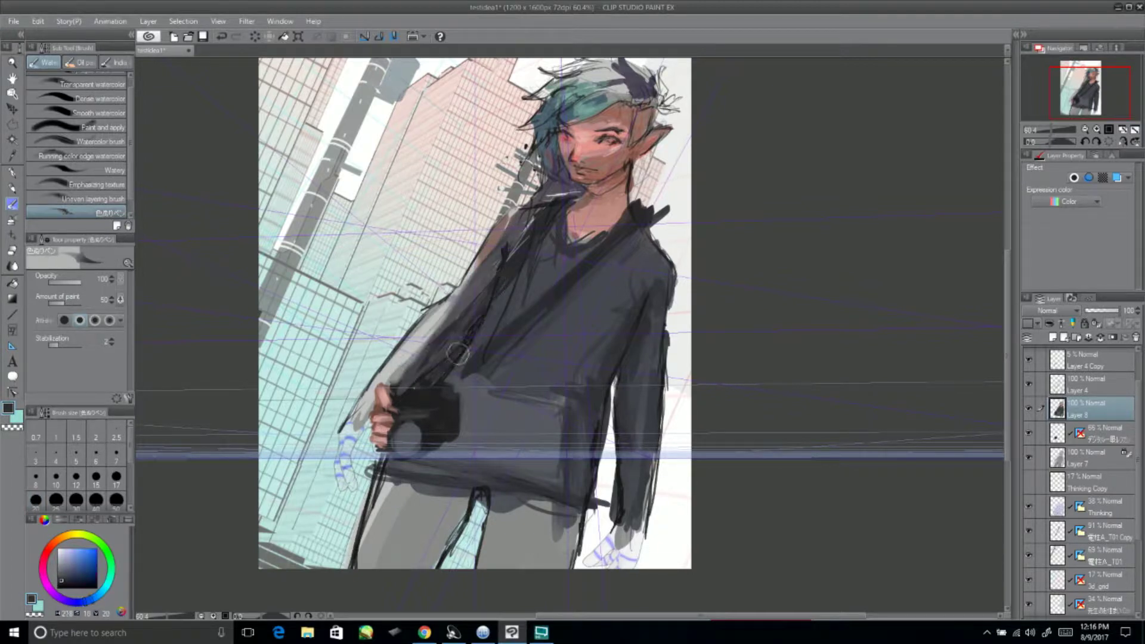
drag(506, 227, 418, 357)
drag(465, 287, 431, 323)
alt+click(457, 506)
drag(536, 212, 465, 290)
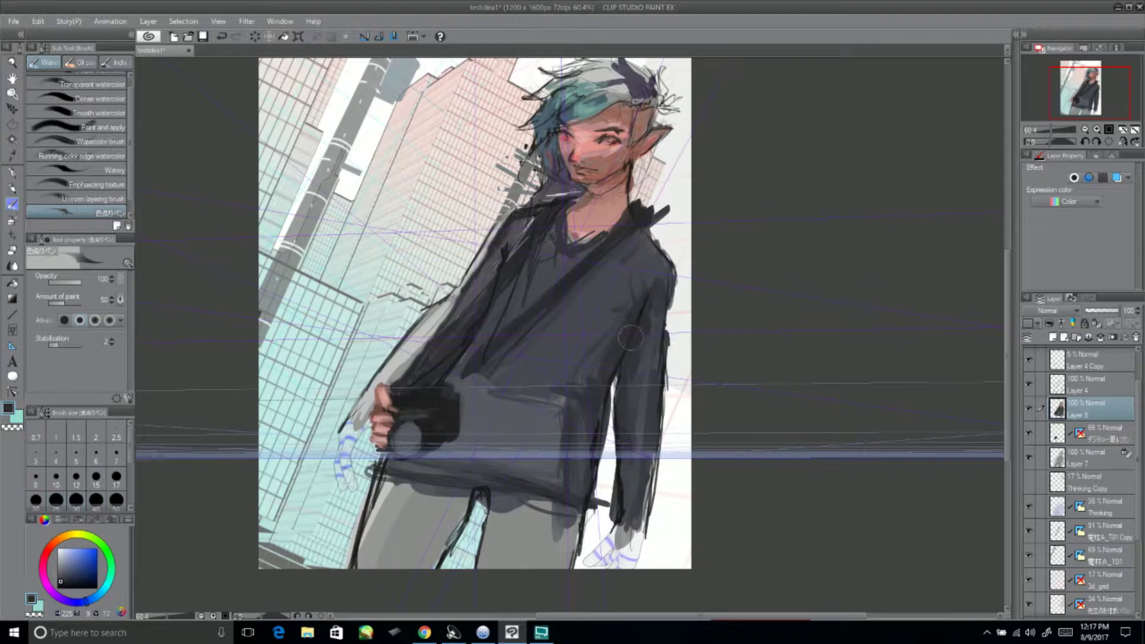
drag(532, 489, 538, 358)
alt+click(632, 417)
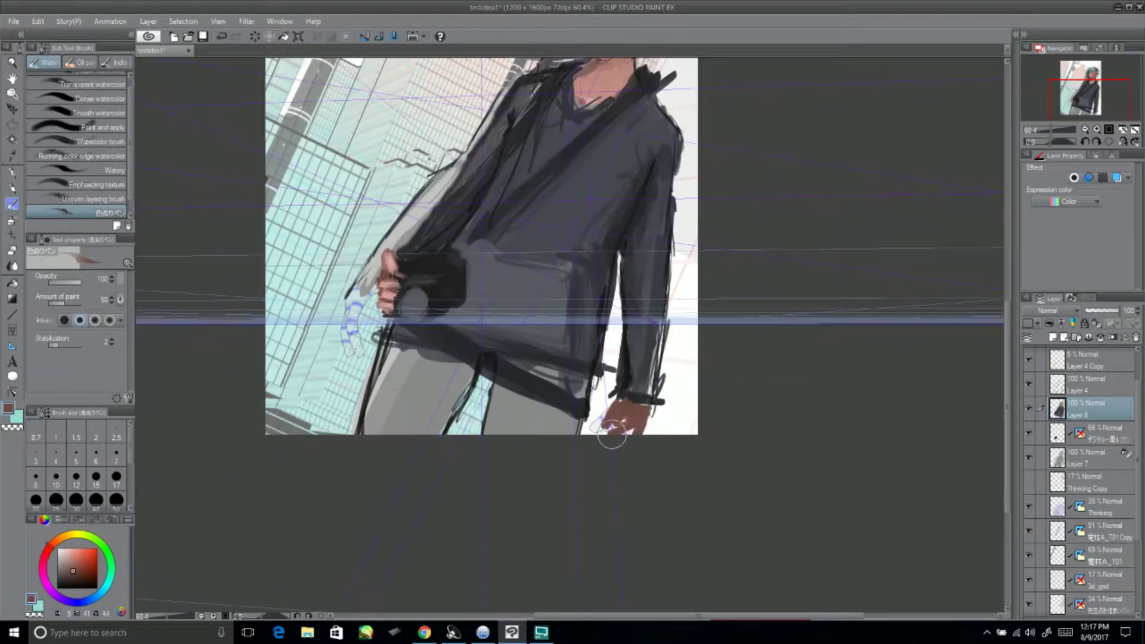
drag(626, 387, 593, 492)
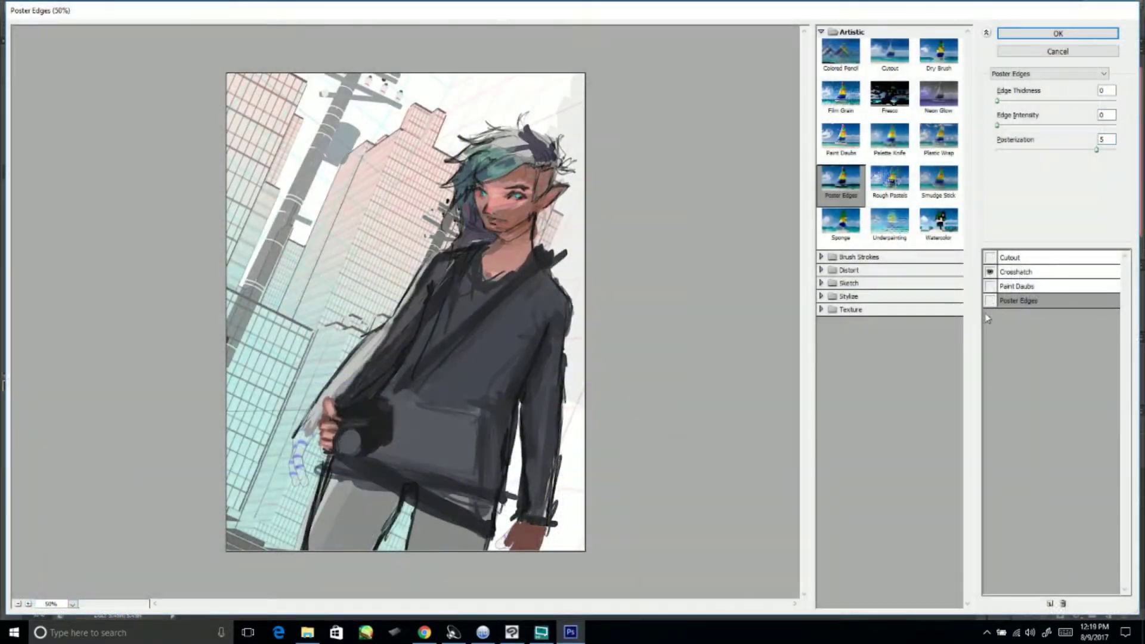
- Apply Paint Daubs and Poster Edges from Filter Gallery, then History-brush the dark camera area
click(990, 287)
click(1017, 286)
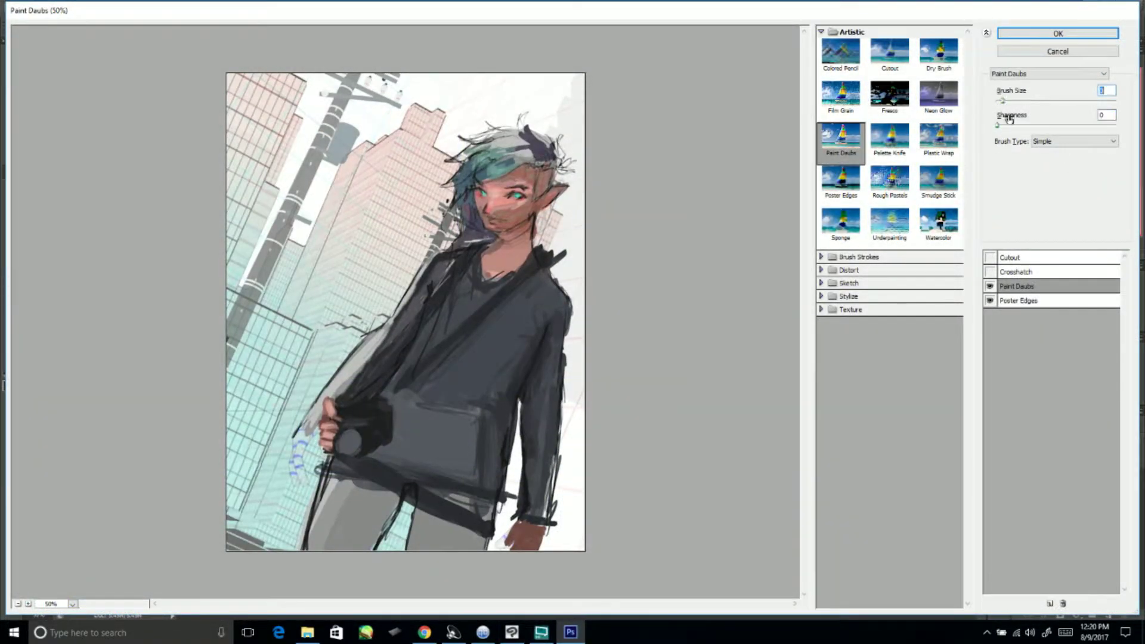
click(1019, 301)
key(Return)
key(y)
drag(459, 435, 498, 471)
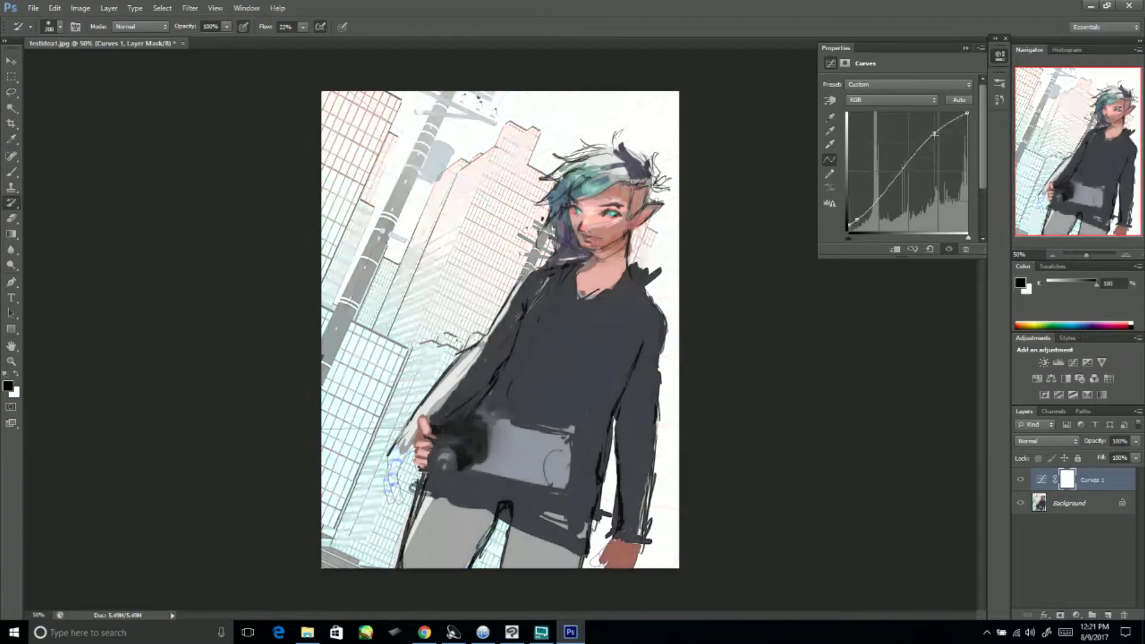
- Scale and position the pasted pain1b.jpg painting onto the character's chest
scroll(579, 263, down, 3)
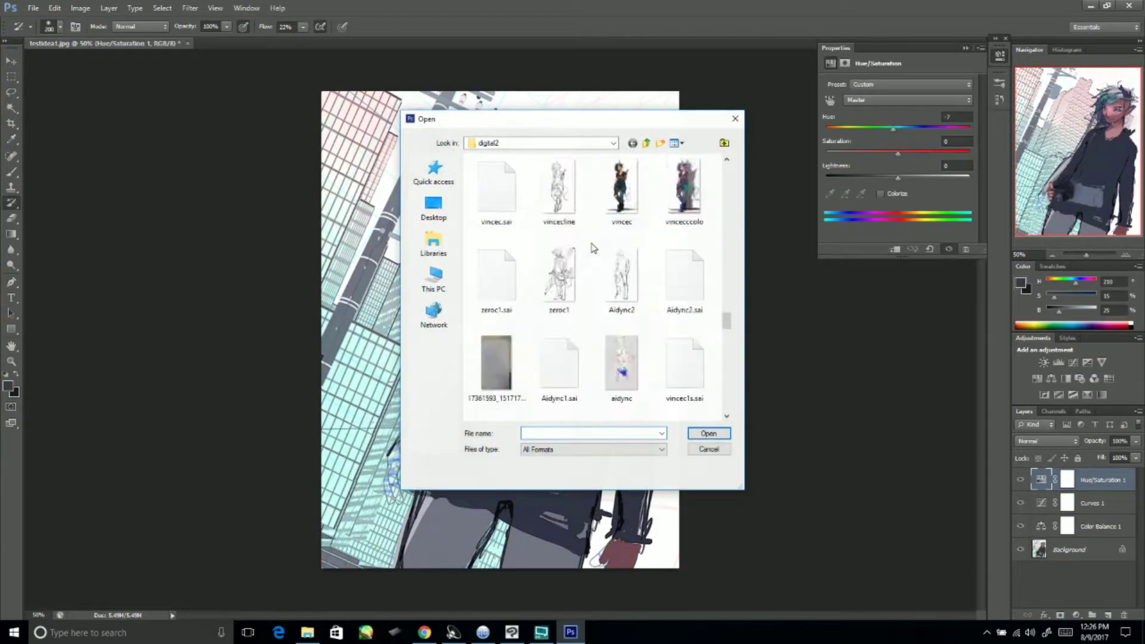
scroll(593, 248, down, 3)
scroll(593, 248, down, 3)
scroll(596, 245, down, 3)
scroll(611, 226, down, 3)
scroll(612, 225, down, 3)
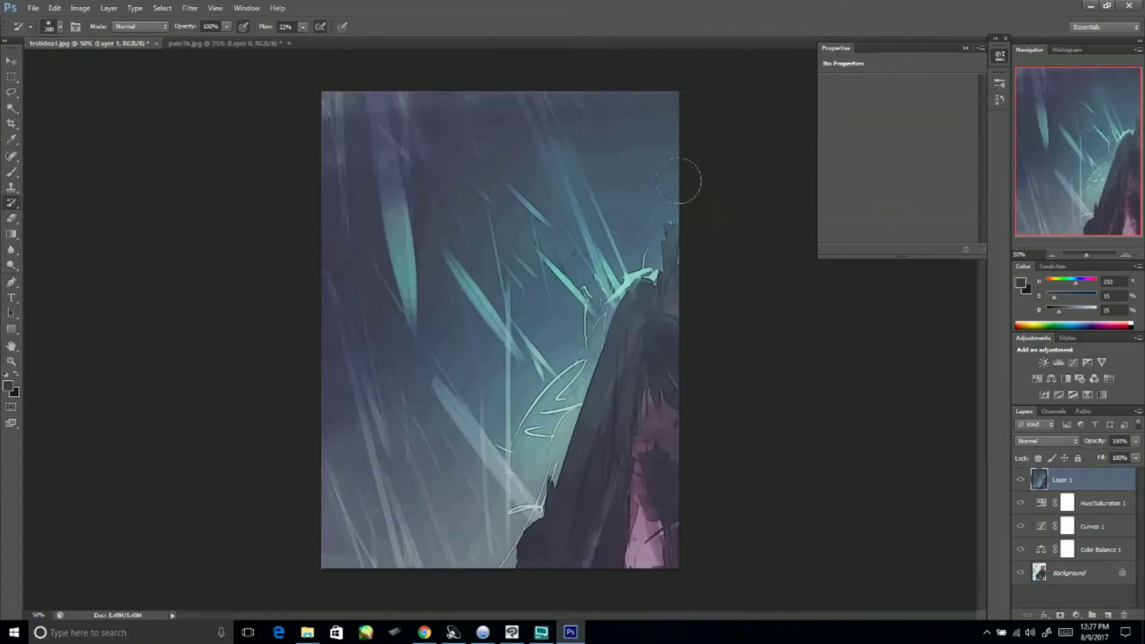
key(ctrl+t)
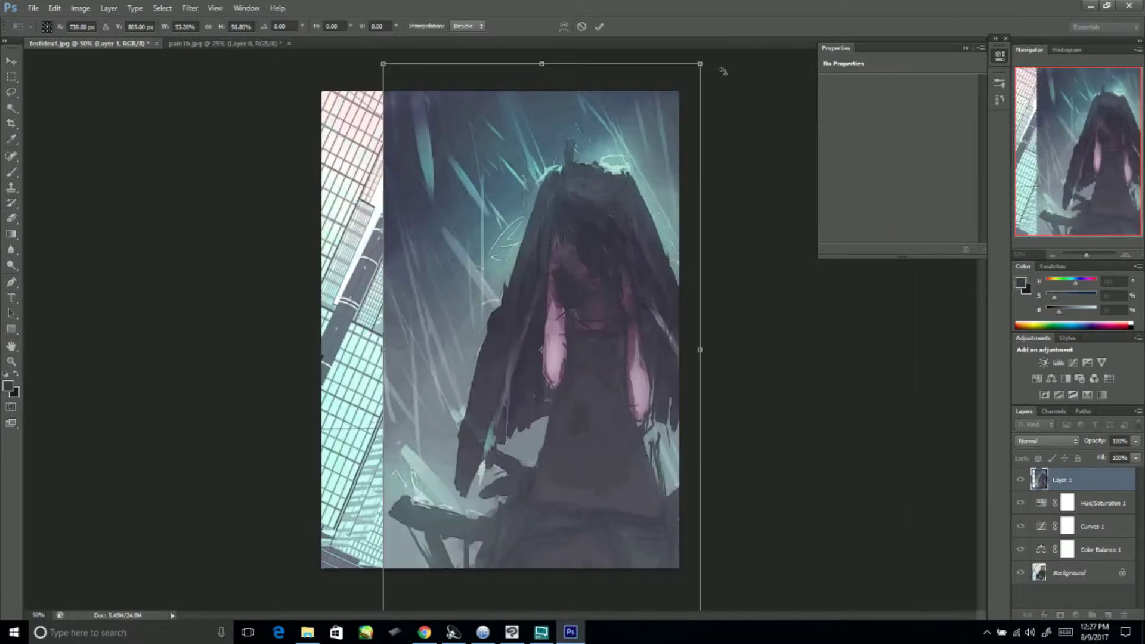
drag(704, 64, 536, 429)
mouse_move(442, 513)
mouse_down()
mouse_move(519, 369)
mouse_move(581, 388)
mouse_up()
key(Return)
- Set the chest painting to Lighten, move it above Background, and erase its hard edges
key(shift+alt+g)
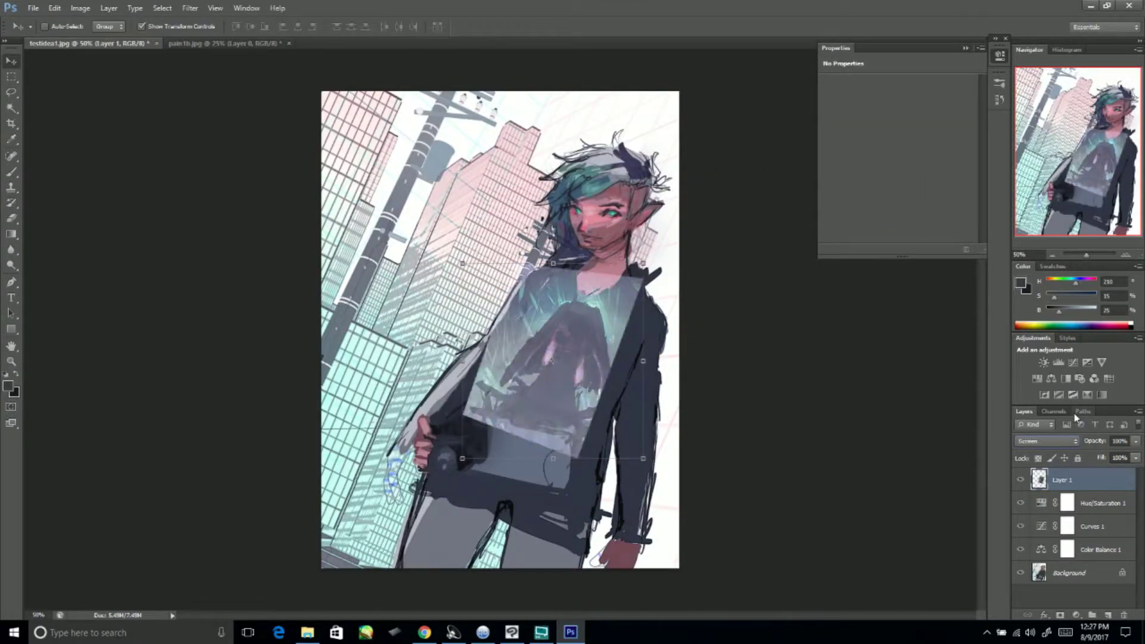
key(ctrl+shift+bracketleft)
key(e)
drag(626, 280, 471, 418)
mouse_move(549, 298)
mouse_down()
mouse_move(471, 417)
mouse_move(477, 406)
mouse_up()
right_click(1068, 550)
- Merge the layers, duplicate them, and apply a 9.6 px Gaussian Blur to the masked copy
click(1076, 548)
key(ctrl+j)
click(1060, 615)
key(ctrl+alt+f)
drag(944, 423, 971, 423)
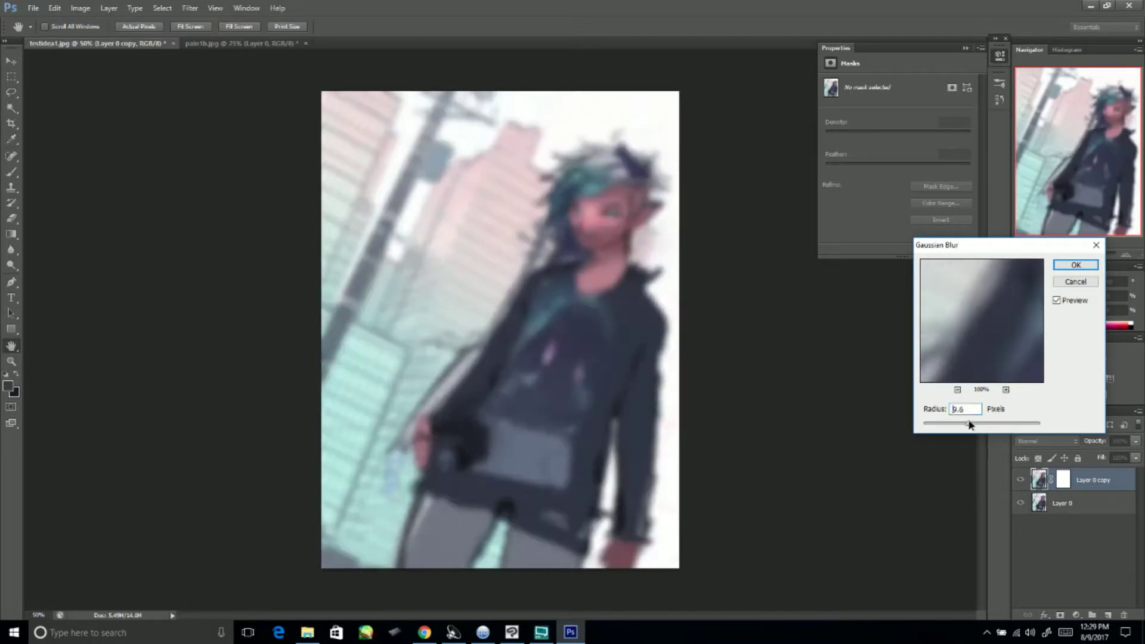
key(Return)
click(1064, 479)
- Paint the mask to keep the figure and hair sharp, re-blurring the legs and camera hand
key(b)
drag(589, 299, 644, 231)
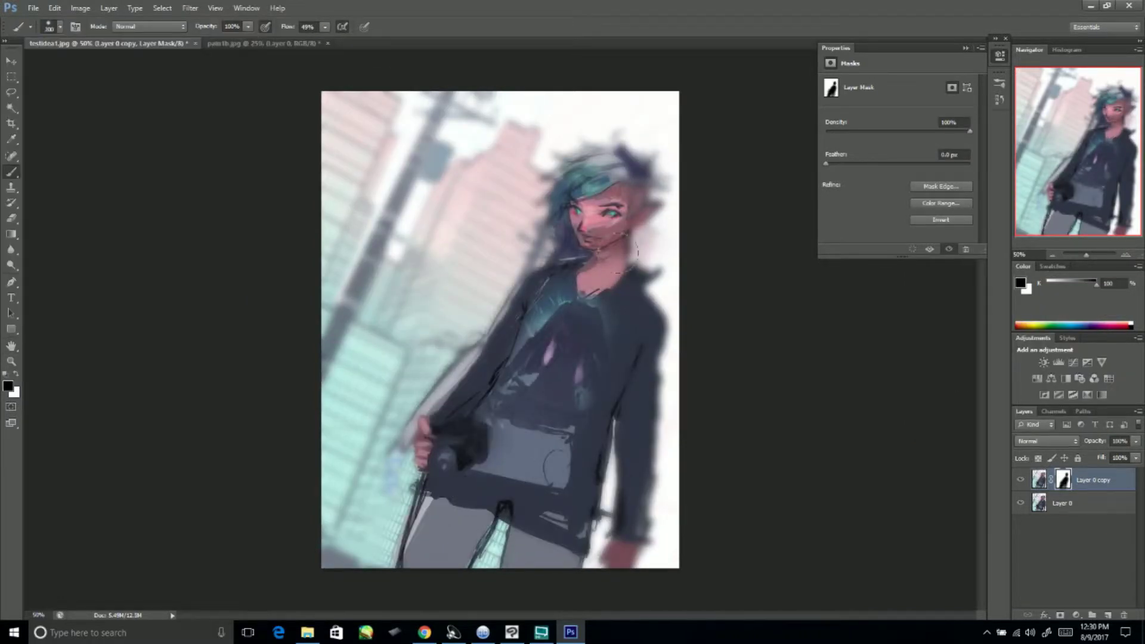
drag(637, 172, 542, 190)
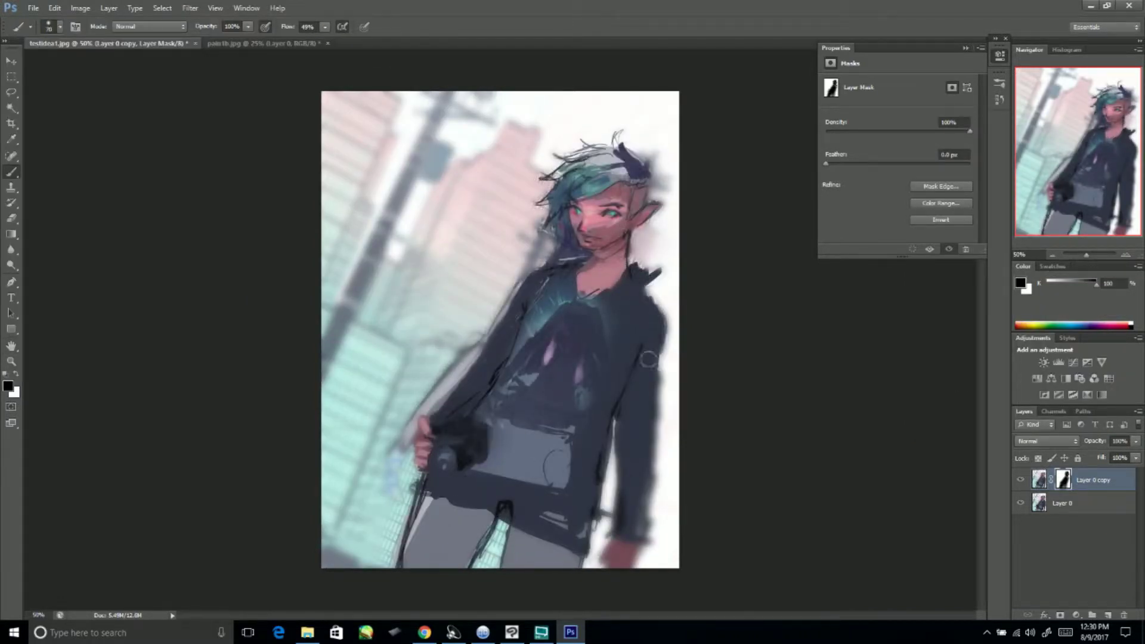
drag(412, 537, 519, 519)
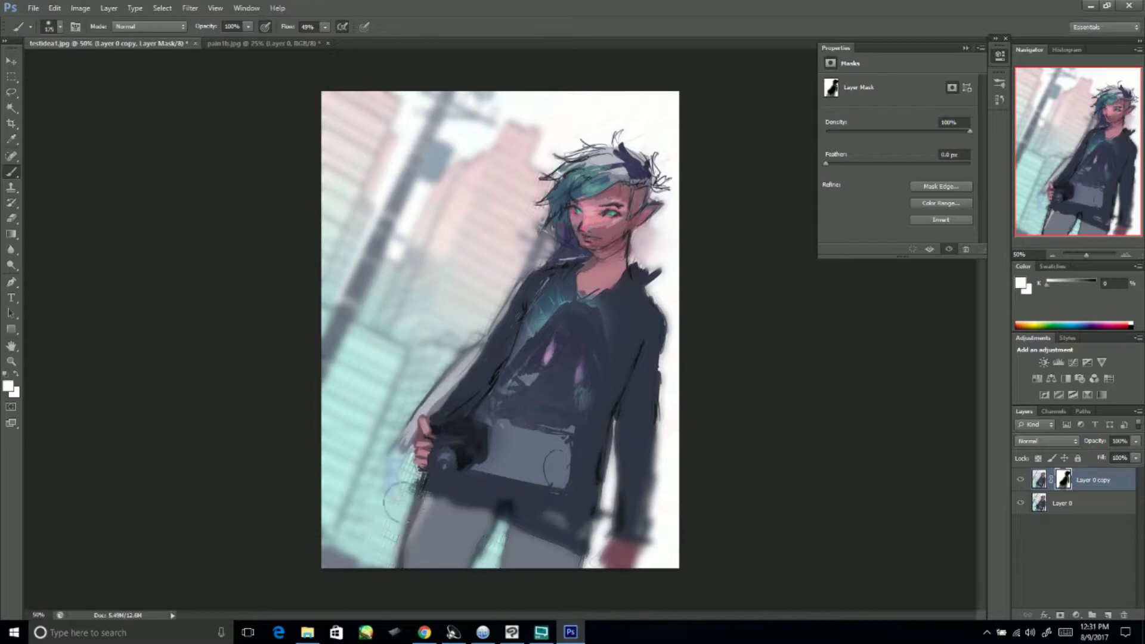
drag(418, 393, 452, 459)
- Apply the mask, offset the blurred copy for red/cyan fringing, and darken the jacket edges
right_click(1060, 486)
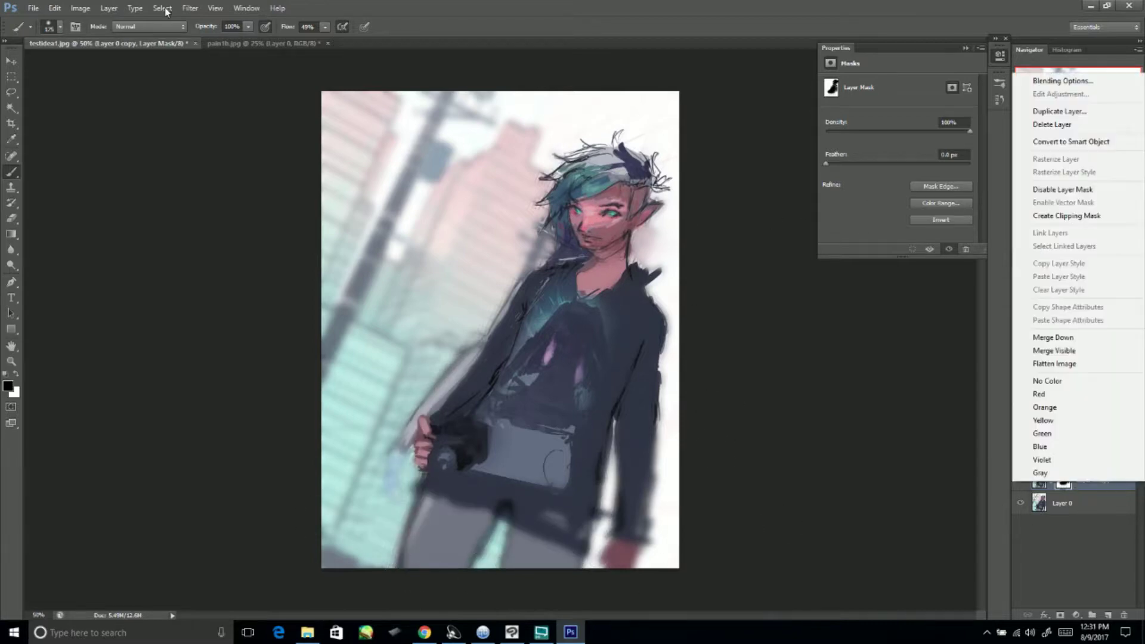
click(990, 197)
key(v)
mouse_move(632, 149)
mouse_down()
mouse_move(596, 262)
mouse_move(533, 336)
mouse_up()
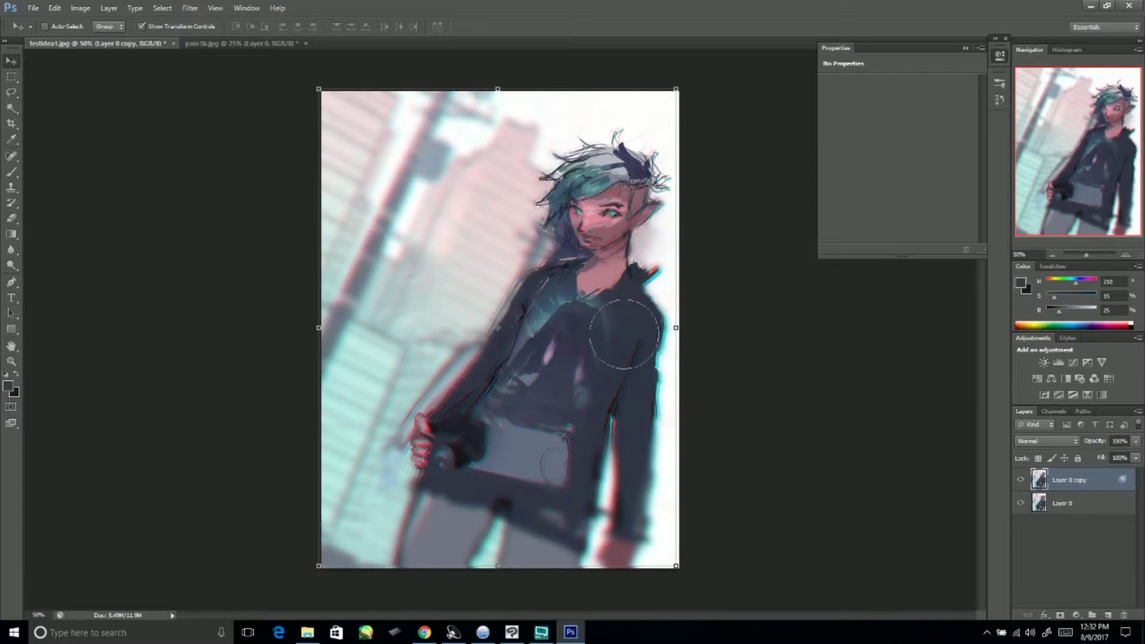
drag(634, 353, 656, 343)
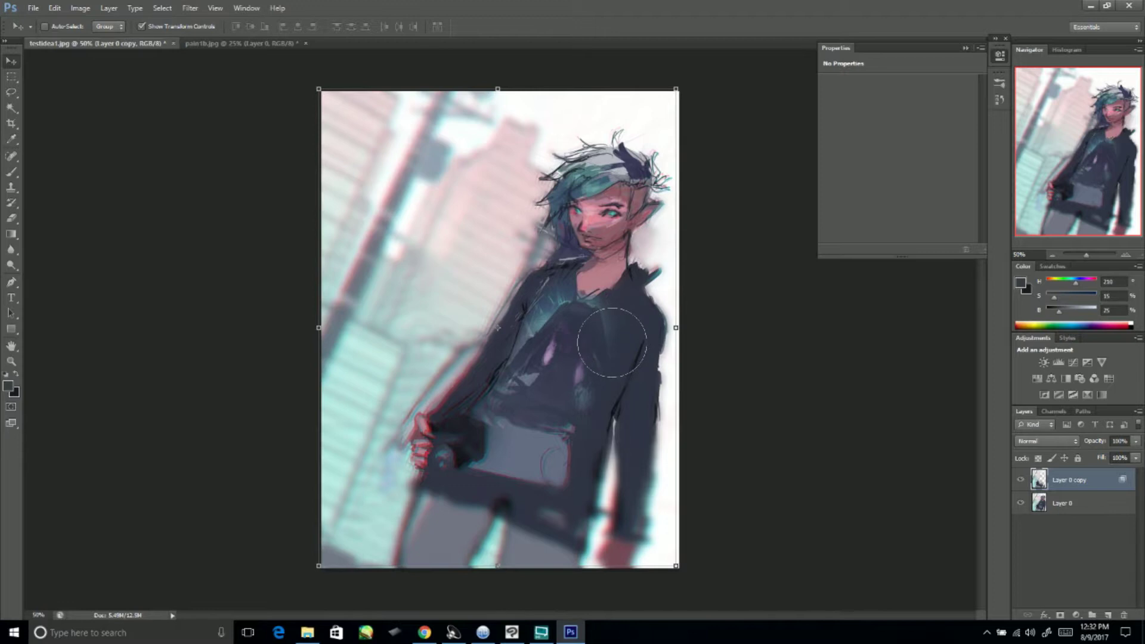
drag(442, 457, 440, 443)
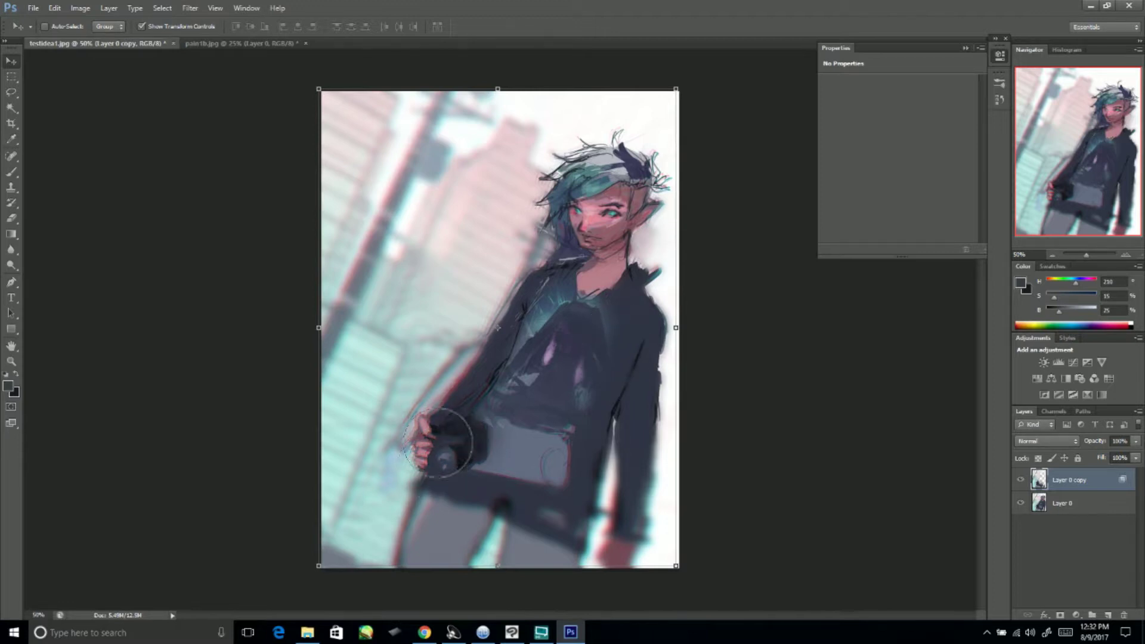